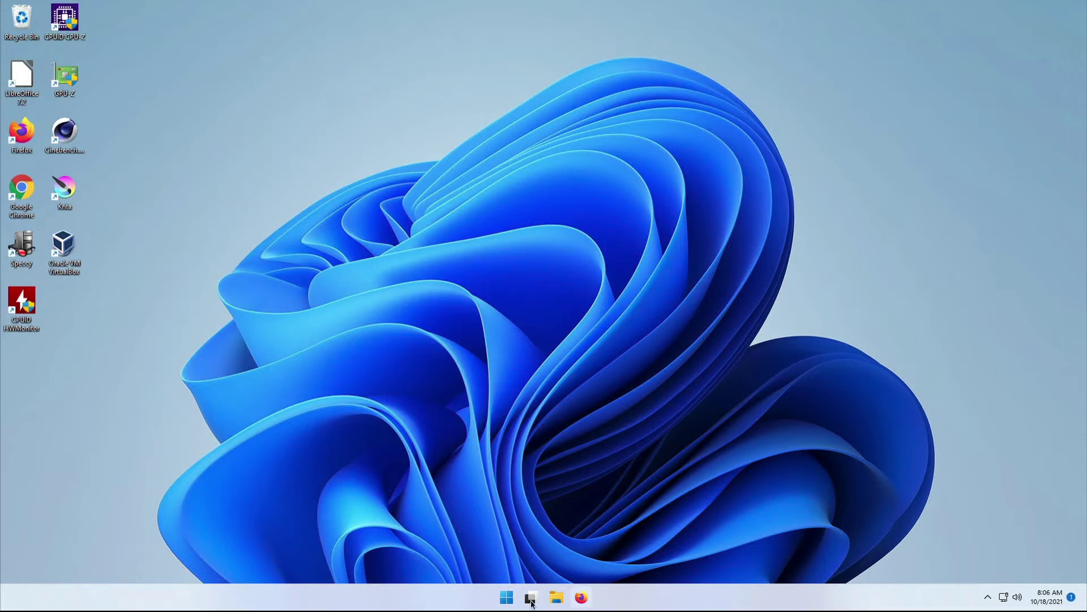
Bring up the Start menu's account options (change settings, lock, sign out) on the remote Windows 11 session.
{"action": "left_click", "coordinate": [506, 598]}
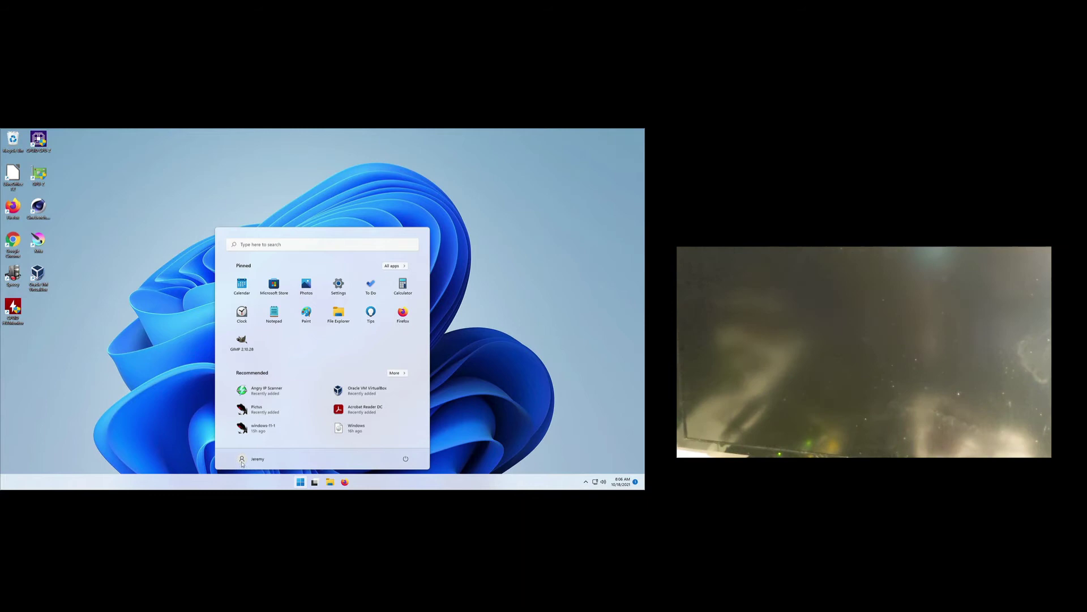
{"action": "left_click", "coordinate": [239, 459]}
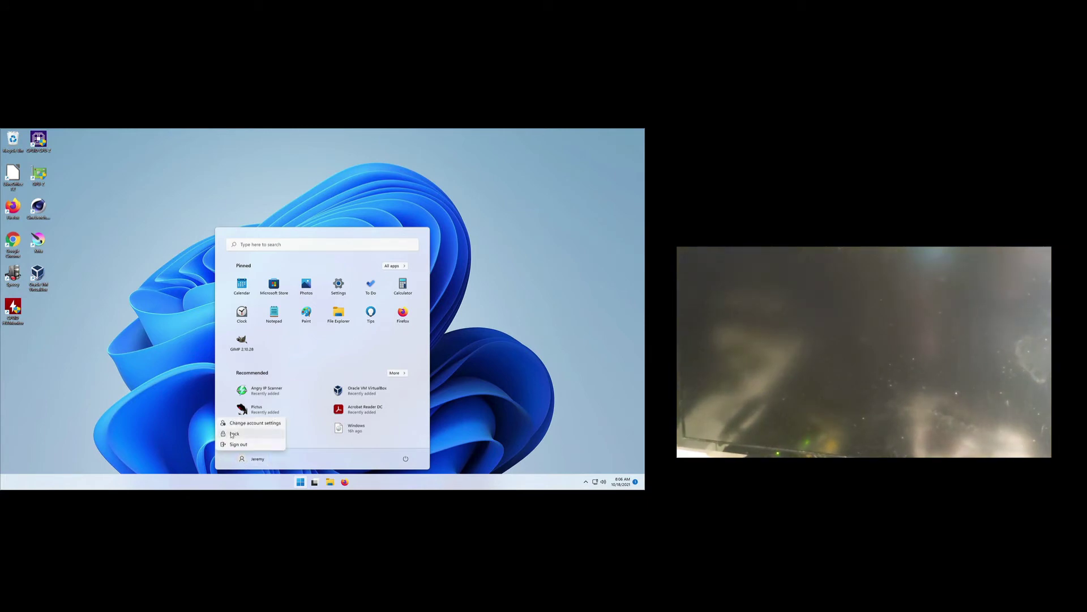